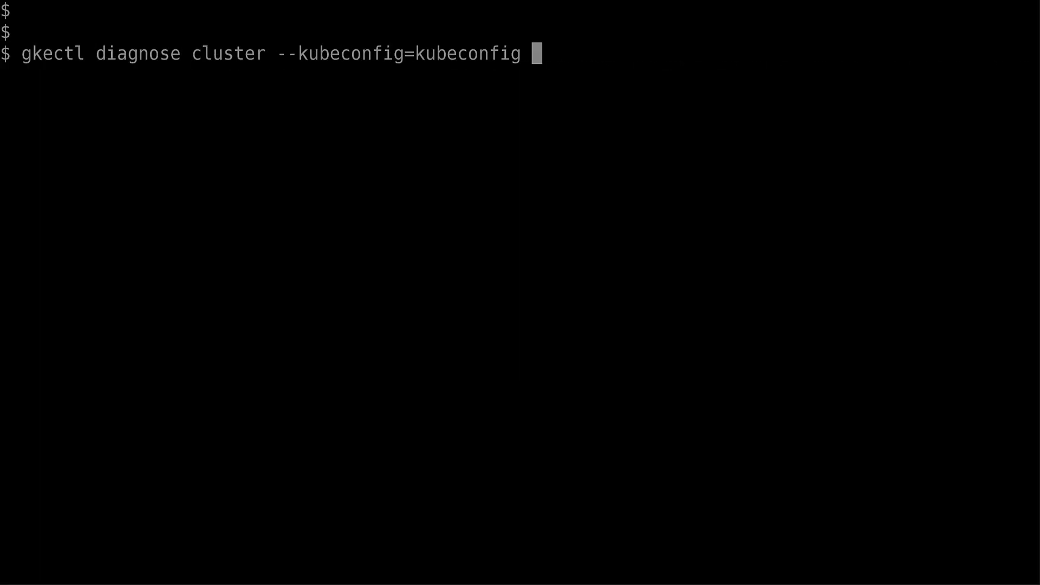
# Run gkectl diagnose cluster with the kubeconfig file and wait for the health report.
pyautogui.press('Return')
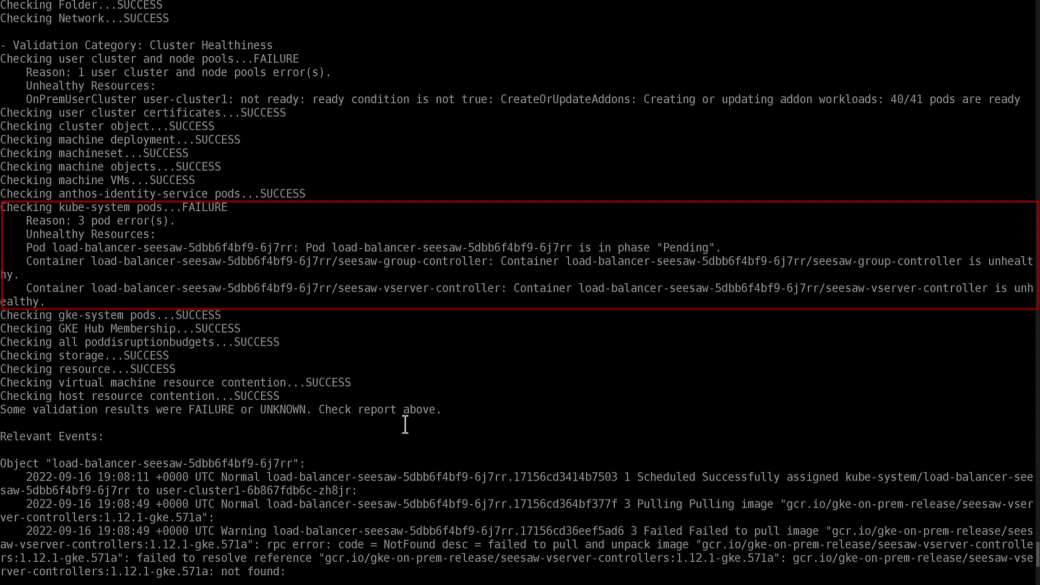
pyautogui.scroll(-3, 405, 424)
pyautogui.scroll(-1, 408, 425)
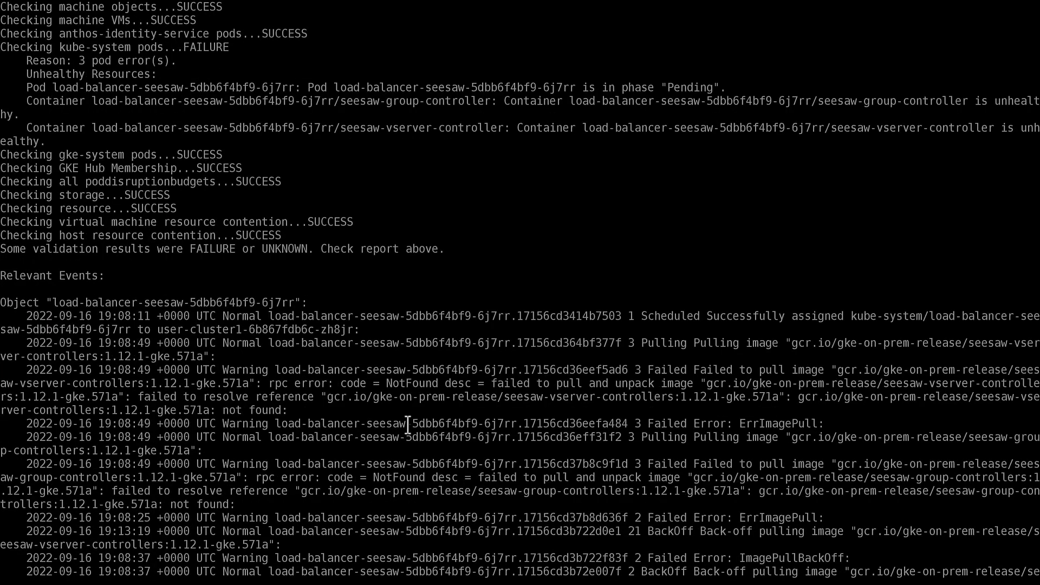
pyautogui.scroll(-2, 408, 424)
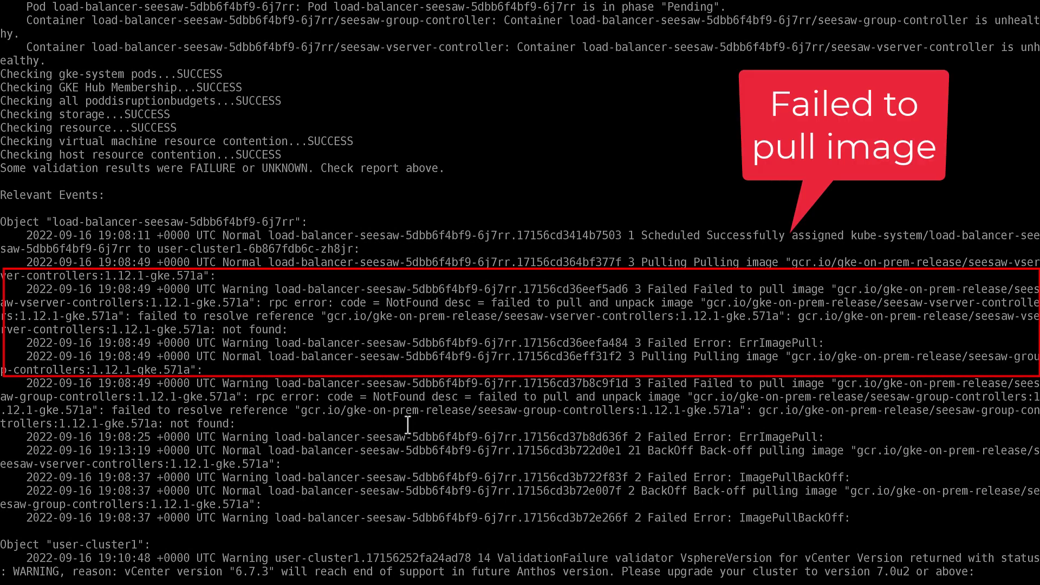
pyautogui.scroll(-4, 408, 425)
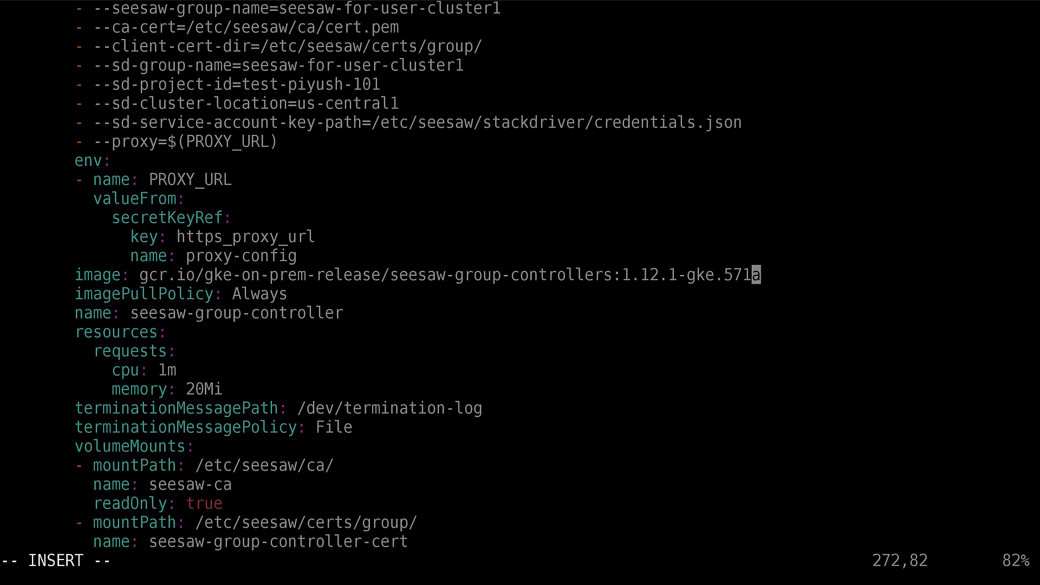
pyautogui.write('a')
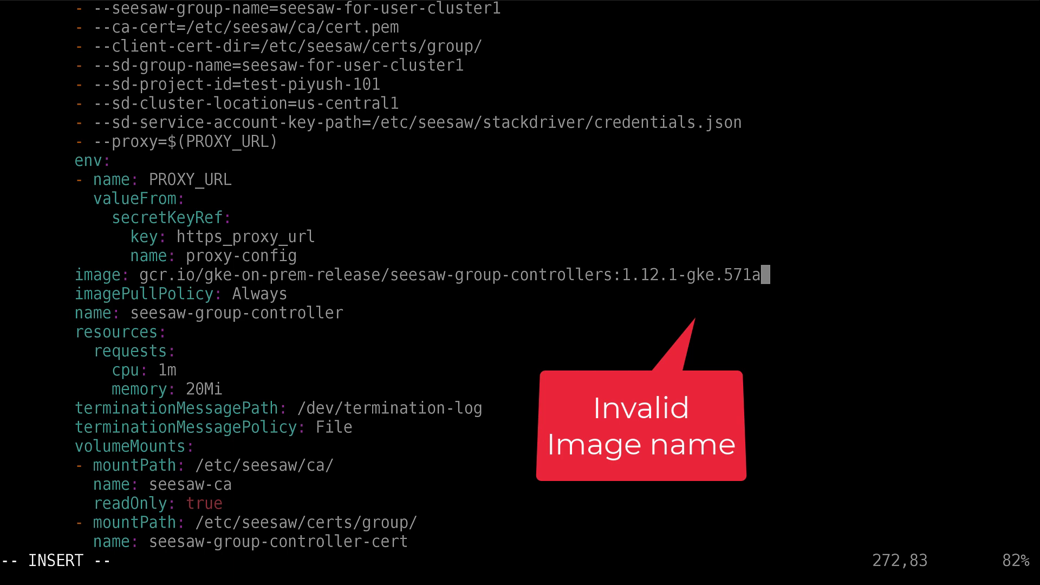
# Fix the image name to seesaw-group-controller:1.12.1-gke.57, then save and quit with :wq!
pyautogui.press('BackSpace')
pyautogui.press('BackSpace')
pyautogui.press('Left')
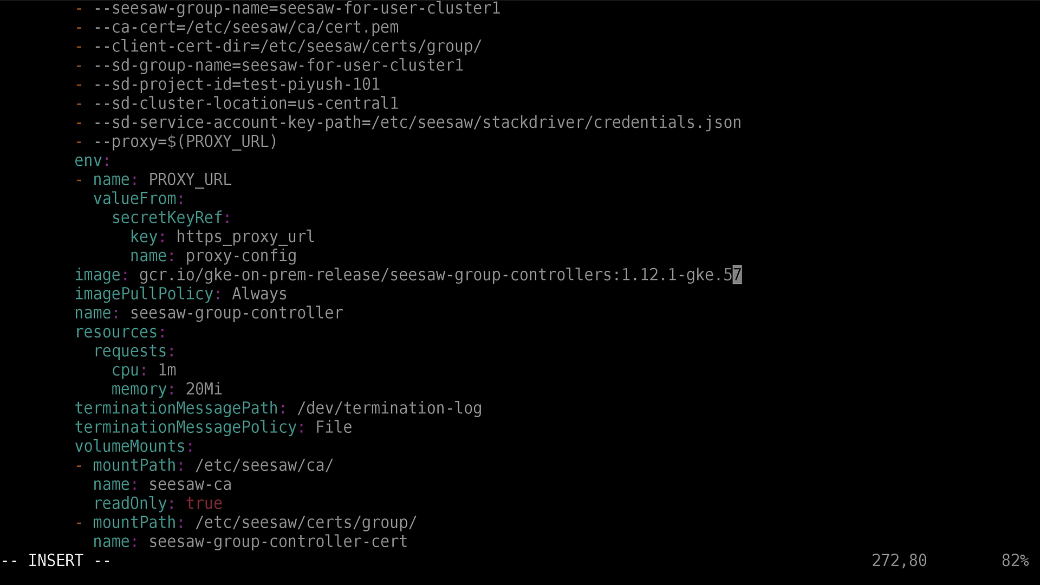
pyautogui.press('Left')
pyautogui.press('Left')
pyautogui.press('Left')
pyautogui.press('Left')
pyautogui.press('Left')
pyautogui.press('BackSpace')
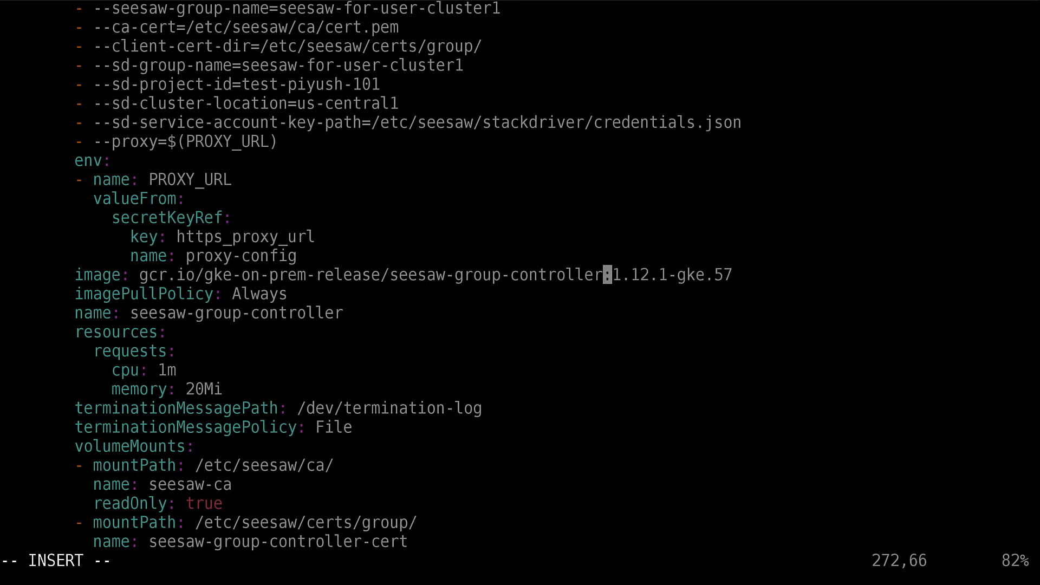
pyautogui.press('Escape')
pyautogui.write(':wq!')
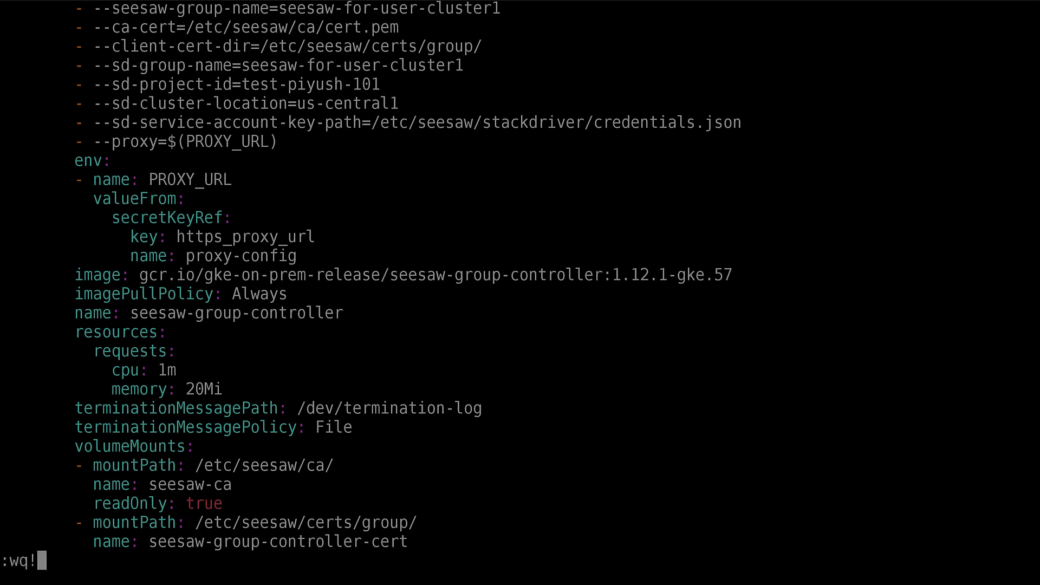
pyautogui.press('Return')
pyautogui.write('gkectl diagnose cluster --kubeconfig=kubeconfig')
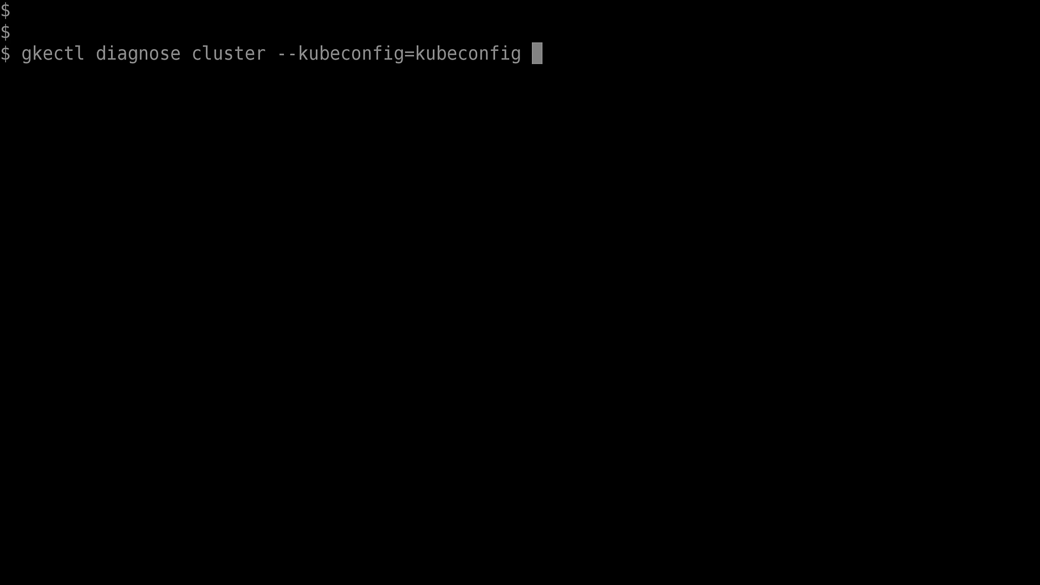
# Rerun gkectl diagnose cluster for the admin cluster, then for user-cluster1.
pyautogui.press('Return')
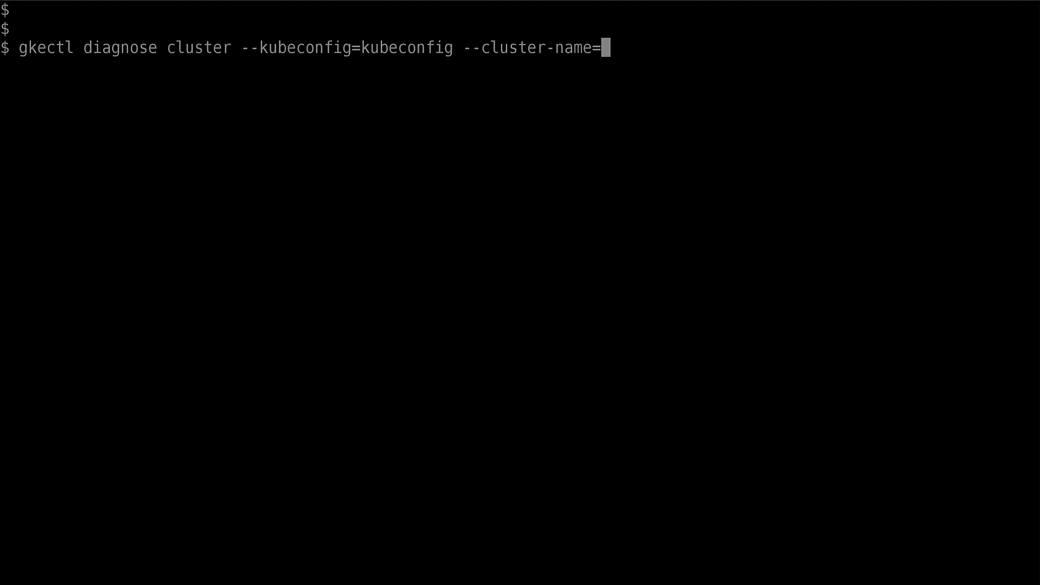
pyautogui.write('user-c')
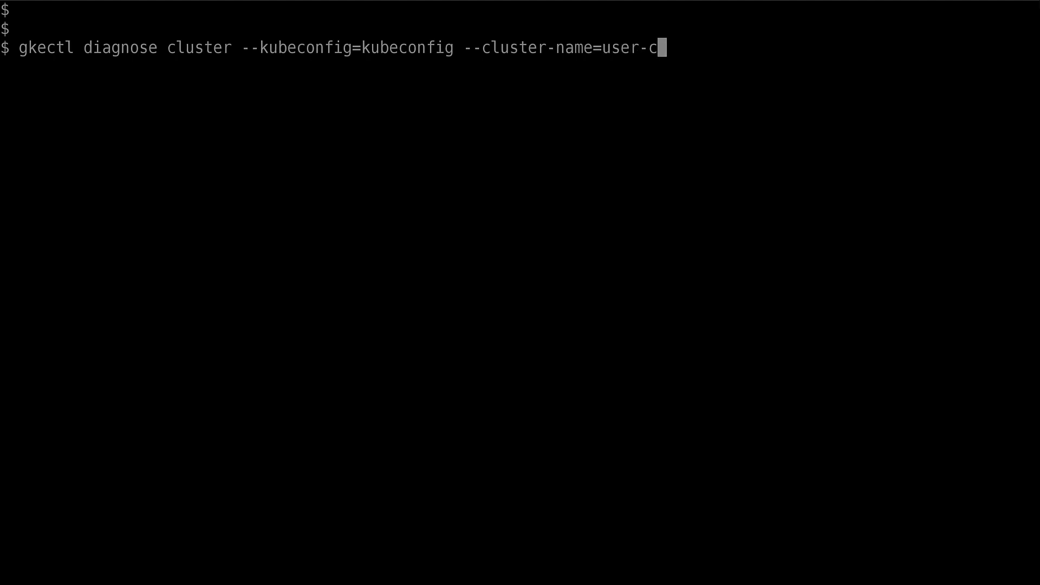
pyautogui.write('luster1')
pyautogui.press('Return')
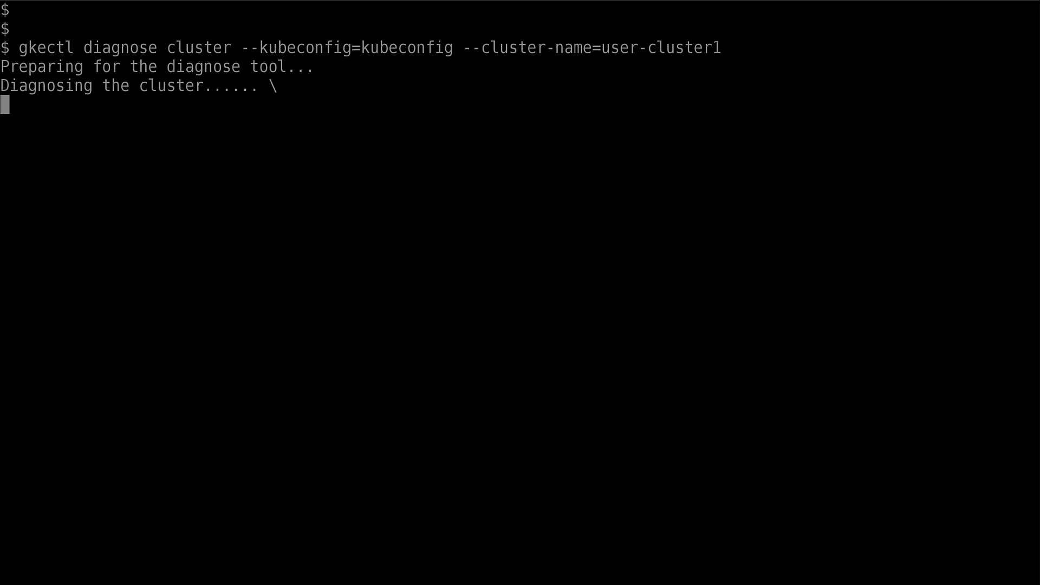